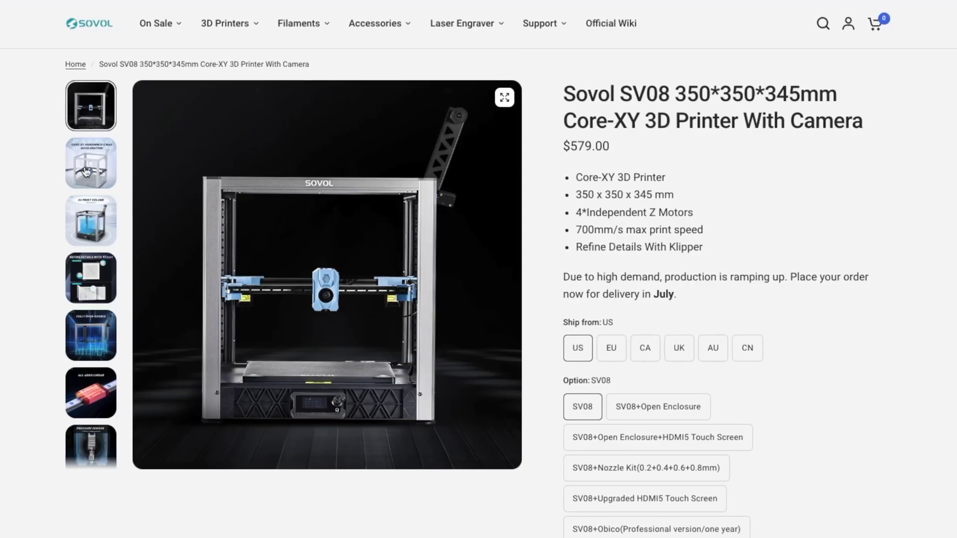
Orbit the SV08 plate to a level frontal view, then look down onto it
{"action": "left_click", "coordinate": [84, 172]}
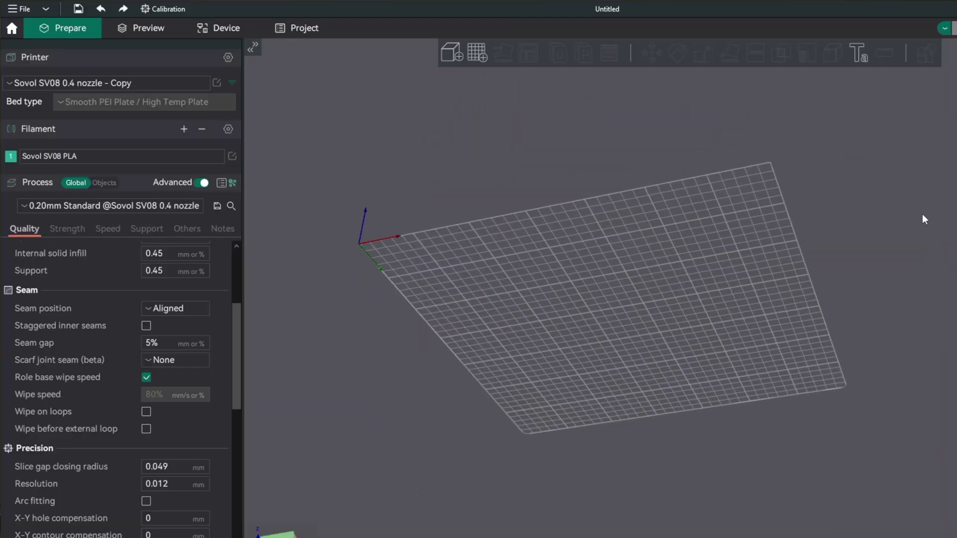
{"action": "scroll", "coordinate": [206, 362], "scroll_direction": "down", "scroll_amount": 4}
{"action": "scroll", "coordinate": [206, 363], "scroll_direction": "down", "scroll_amount": 7}
{"action": "left_click_drag", "start_coordinate": [744, 340], "coordinate": [933, 263]}
{"action": "mouse_move", "coordinate": [860, 340]}
{"action": "left_mouse_down"}
{"action": "mouse_move", "coordinate": [899, 298]}
{"action": "mouse_move", "coordinate": [898, 280]}
{"action": "mouse_move", "coordinate": [906, 347]}
{"action": "mouse_move", "coordinate": [925, 360]}
{"action": "left_mouse_up"}
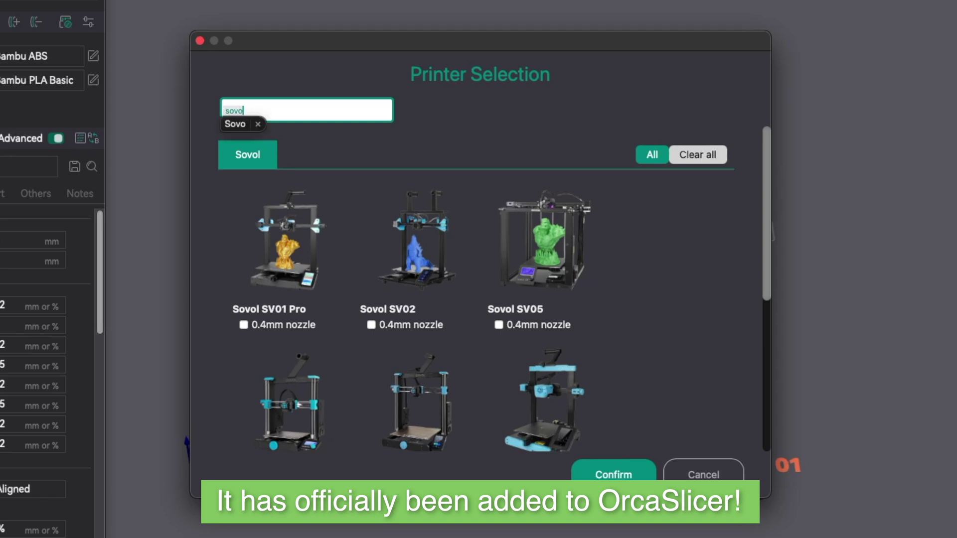
{"action": "scroll", "coordinate": [430, 158], "scroll_direction": "down", "scroll_amount": 3}
{"action": "scroll", "coordinate": [512, 290], "scroll_direction": "down", "scroll_amount": 2}
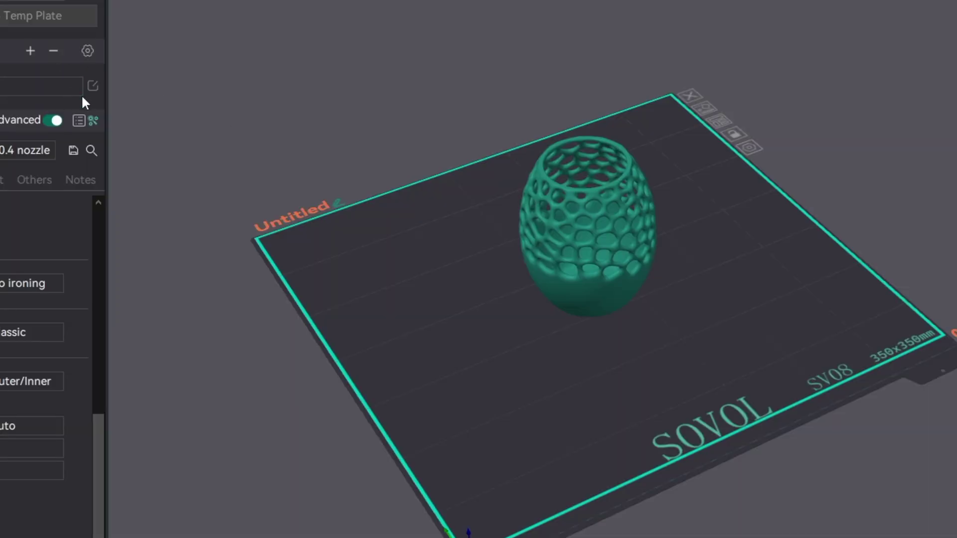
Switch the loaded filament to the Sovol SV08 PLA Tuned preset (18 mm³/s max volumetric speed)
{"action": "left_click", "coordinate": [93, 87]}
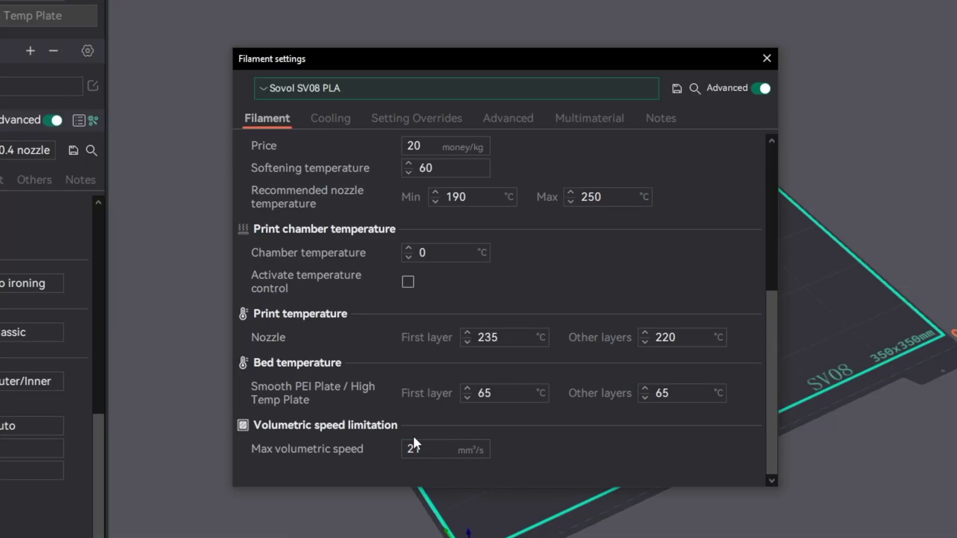
{"action": "left_click", "coordinate": [621, 89]}
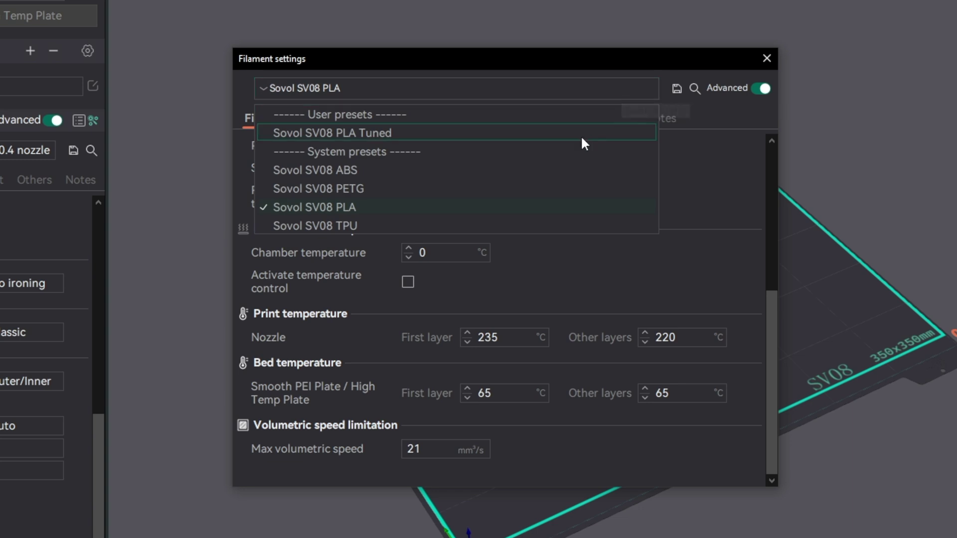
{"action": "left_click", "coordinate": [582, 138]}
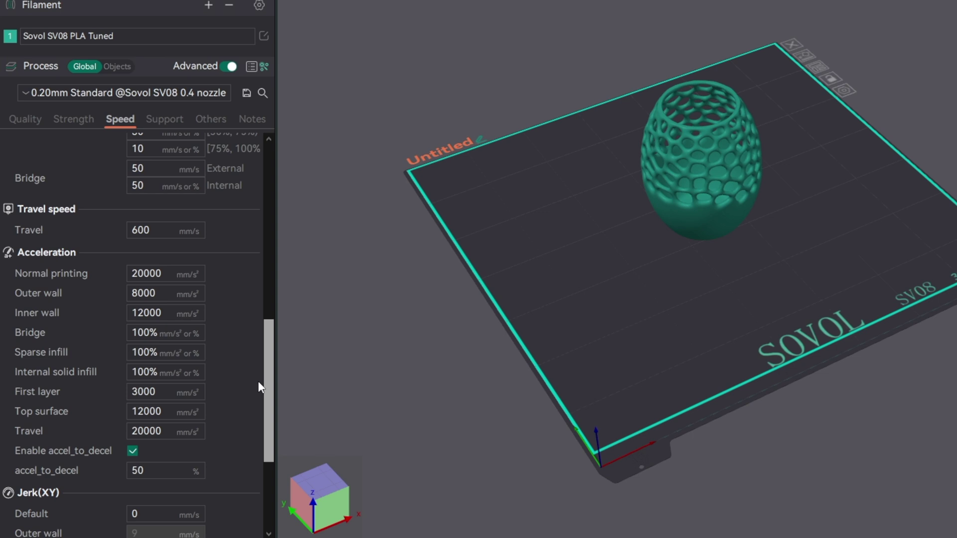
{"action": "scroll", "coordinate": [259, 380], "scroll_direction": "up", "scroll_amount": 1}
{"action": "scroll", "coordinate": [254, 369], "scroll_direction": "up", "scroll_amount": 3}
{"action": "scroll", "coordinate": [253, 332], "scroll_direction": "up", "scroll_amount": 2}
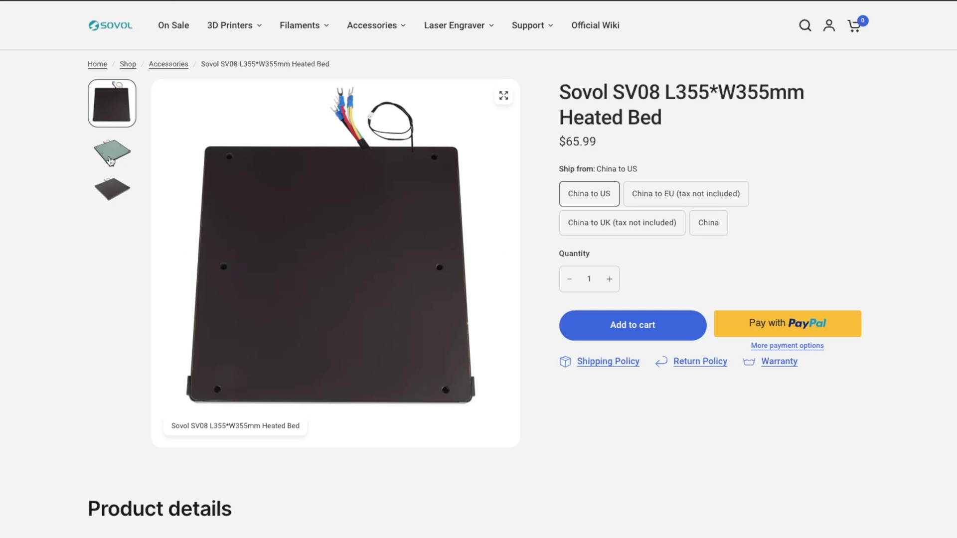
Move from the Voron Trident stream to the printer's default-mesh bed heightmap
{"action": "left_click", "coordinate": [110, 161]}
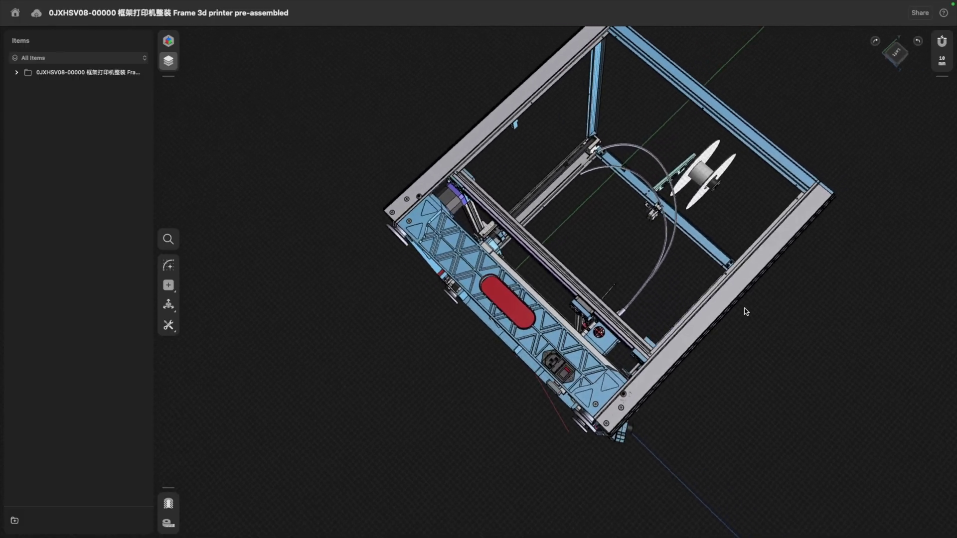
Orbit the SV08 frame model round to a front perspective on the toolhead and bed
{"action": "mouse_move", "coordinate": [713, 271]}
{"action": "middle_mouse_down"}
{"action": "mouse_move", "coordinate": [675, 212]}
{"action": "mouse_move", "coordinate": [643, 209]}
{"action": "mouse_move", "coordinate": [686, 286]}
{"action": "mouse_move", "coordinate": [589, 319]}
{"action": "middle_mouse_up"}
{"action": "scroll", "coordinate": [573, 348], "scroll_direction": "up", "scroll_amount": 3}
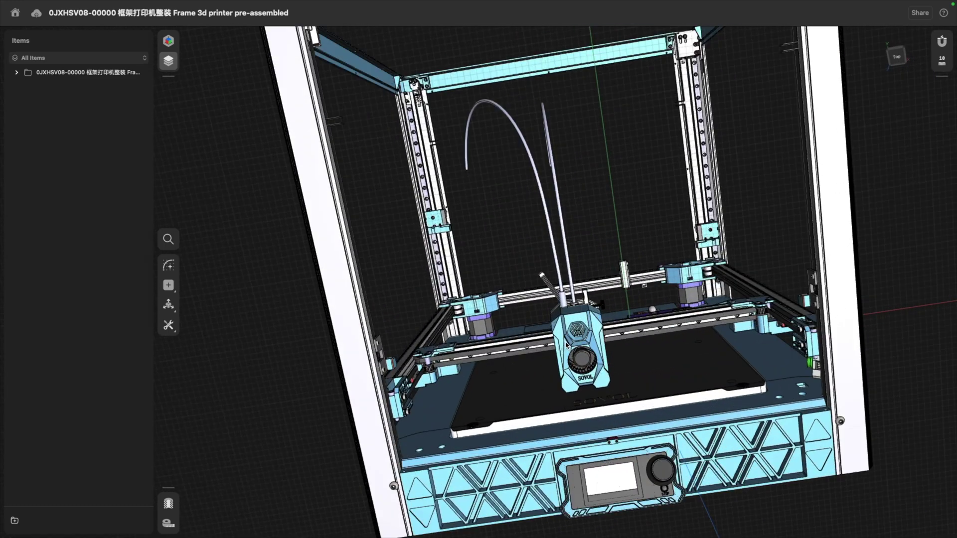
{"action": "scroll", "coordinate": [597, 359], "scroll_direction": "up", "scroll_amount": 2}
{"action": "scroll", "coordinate": [641, 352], "scroll_direction": "up", "scroll_amount": 2}
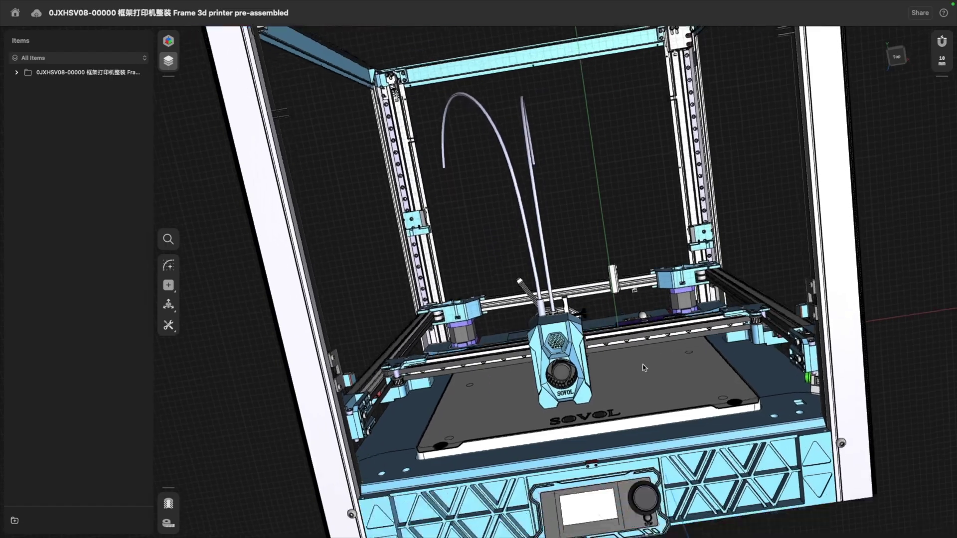